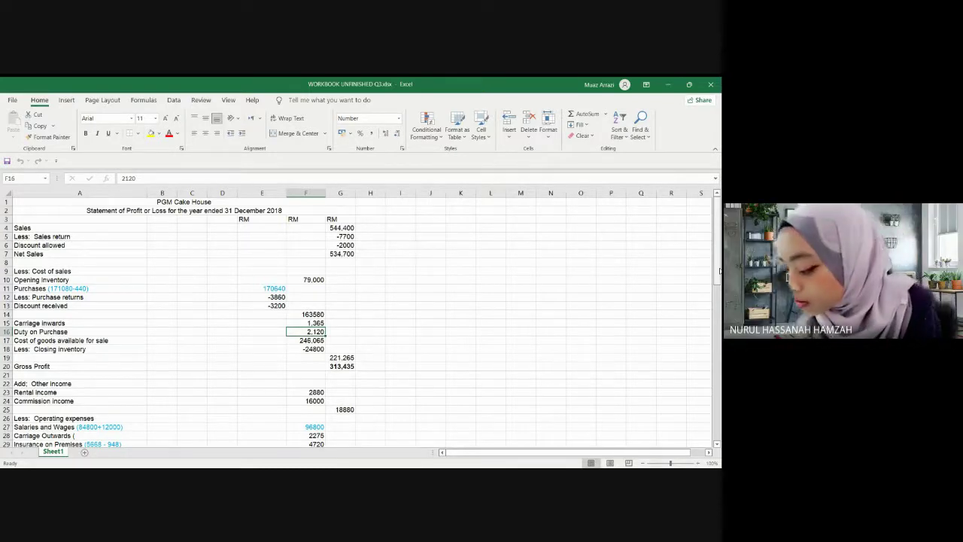
# - Highlight the Gross Profit amount in cell G20 with yellow fill
pyautogui.click(335, 366)
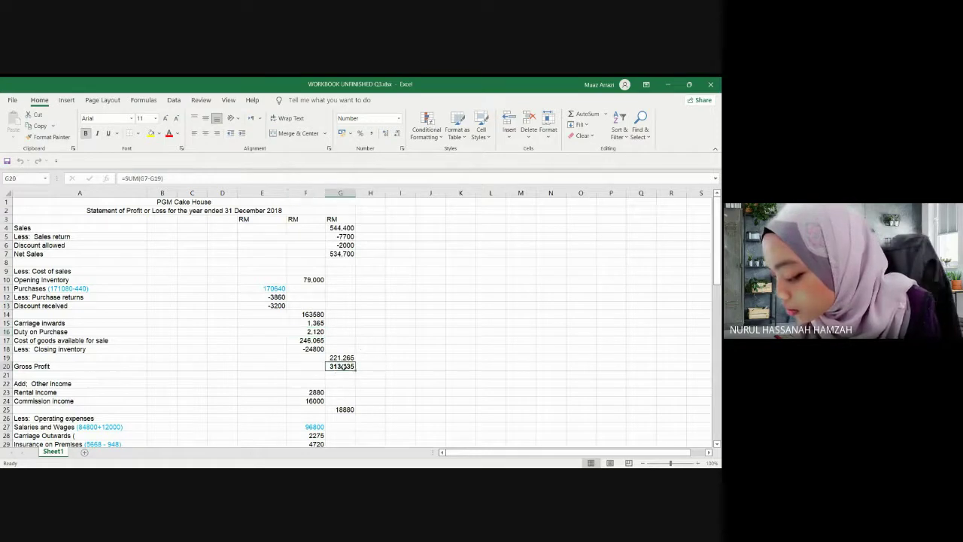
pyautogui.click(150, 136)
pyautogui.moveTo(717, 259); pyautogui.dragTo(717, 279)
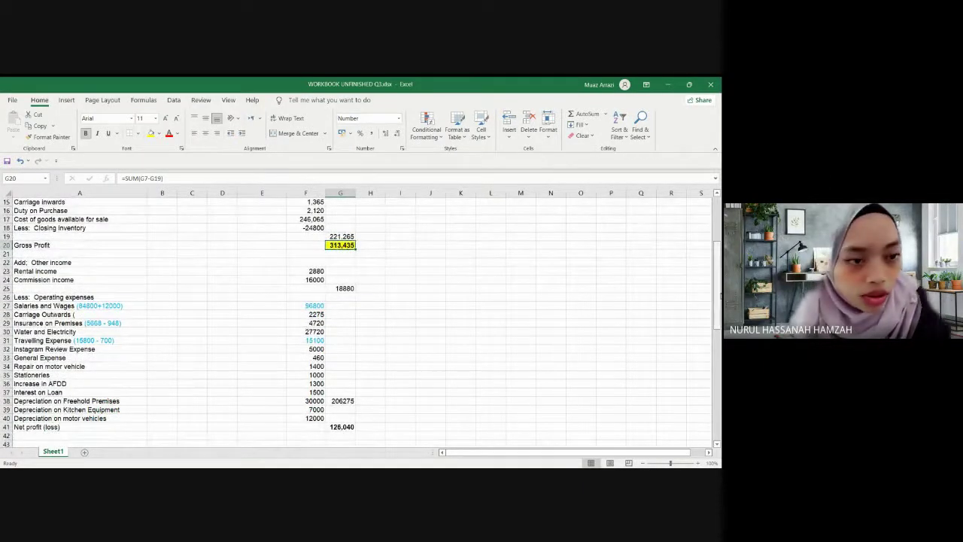
pyautogui.moveTo(717, 294); pyautogui.dragTo(715, 247)
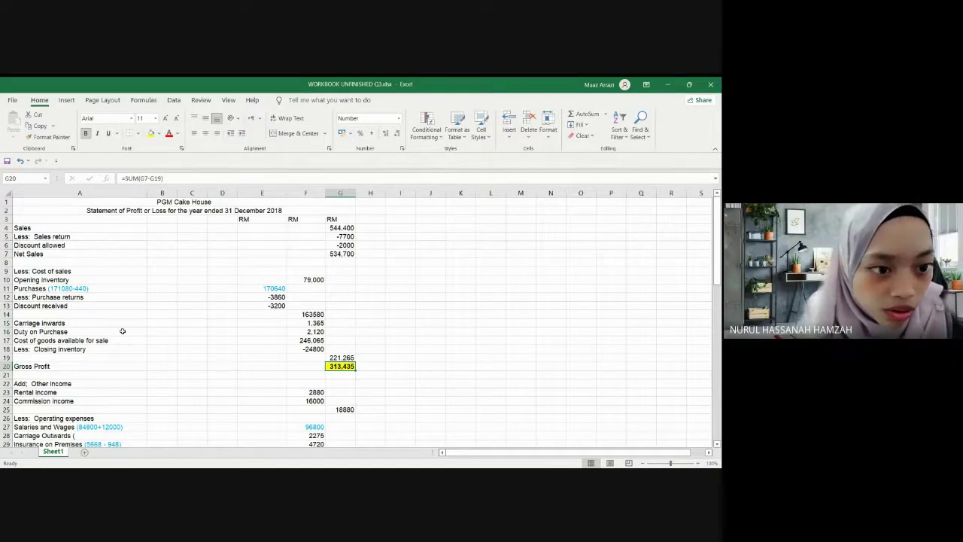
# - Set the Carriage inwards amount in cell F15 to 2730 and highlight the cell in yellow
pyautogui.click(308, 324)
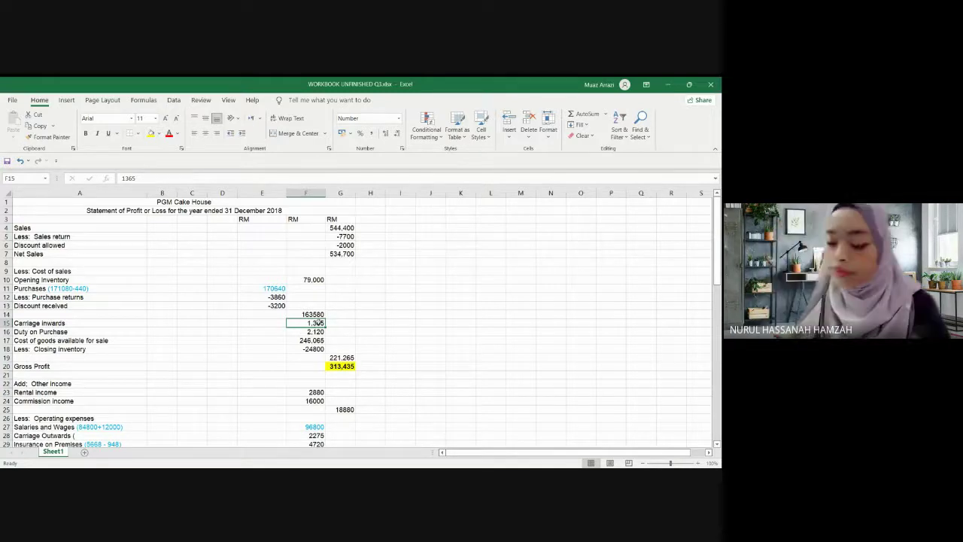
pyautogui.doubleClick(320, 323)
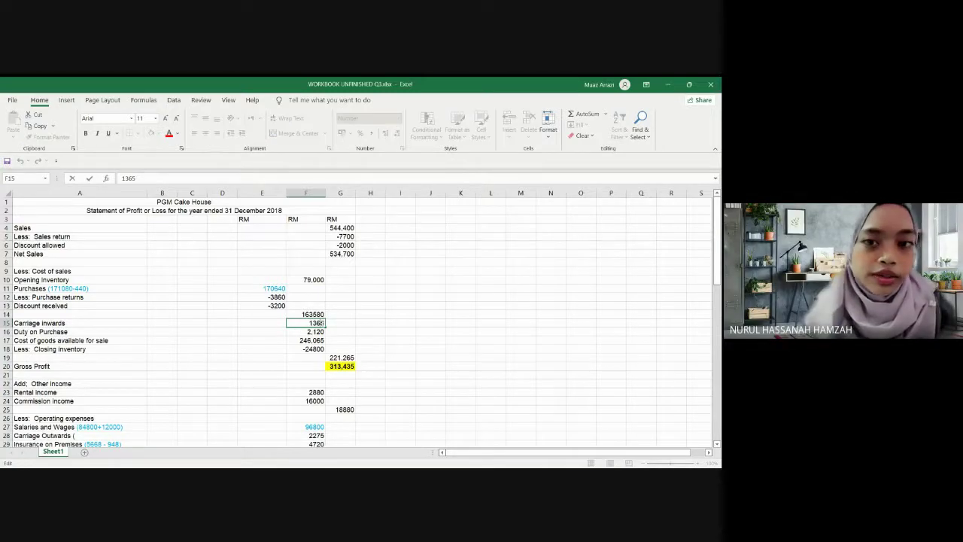
pyautogui.press('BackSpace')
pyautogui.press('BackSpace')
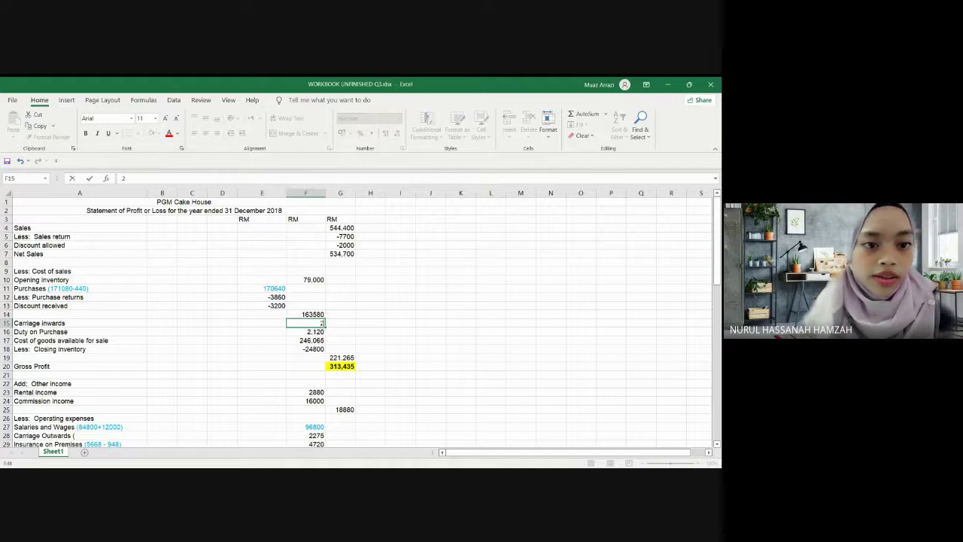
pyautogui.press('BackSpace')
pyautogui.press('BackSpace')
pyautogui.write('2730')
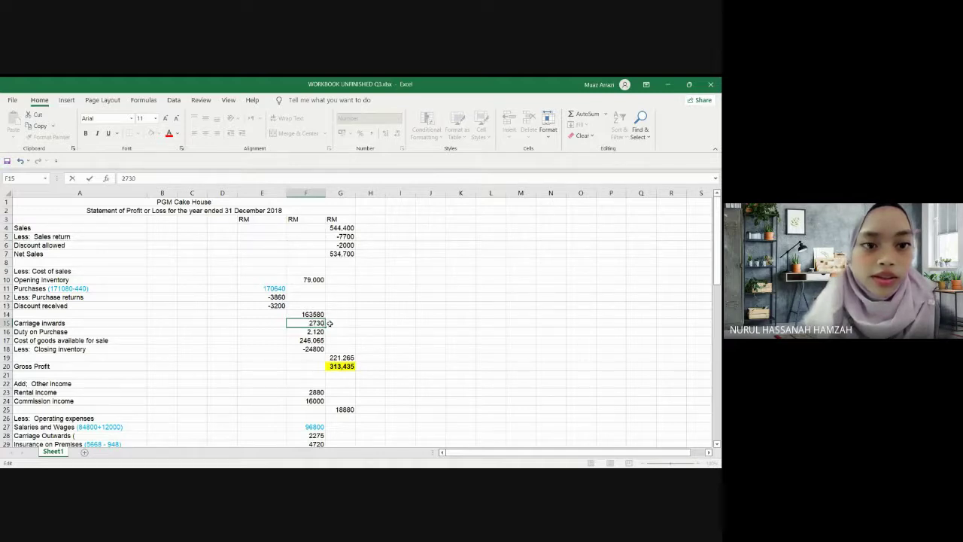
pyautogui.press('Tab')
pyautogui.press('Left')
pyautogui.click(150, 133)
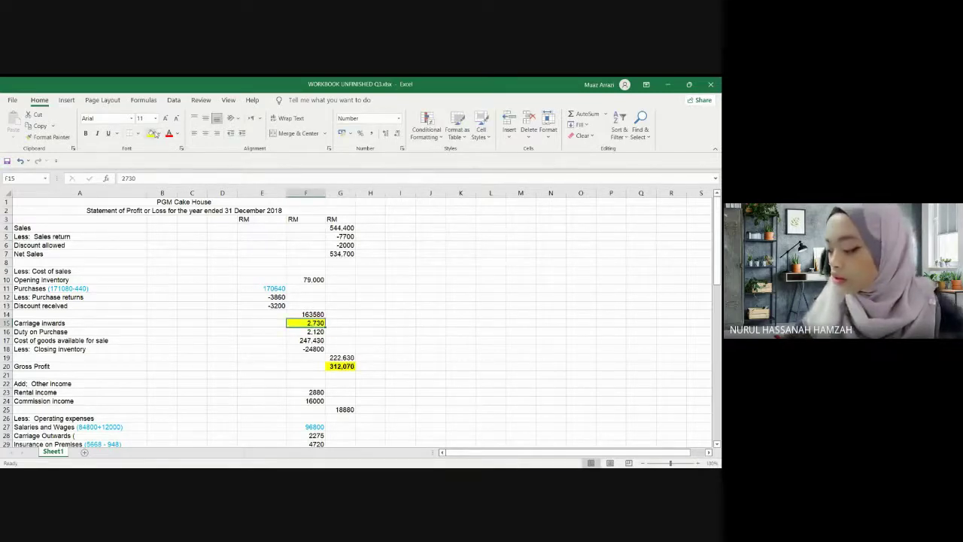
# - Set the Carriage Outwards amount in cell F28 to 910 and highlight the cell in yellow
pyautogui.scroll(-1, 386, 288)
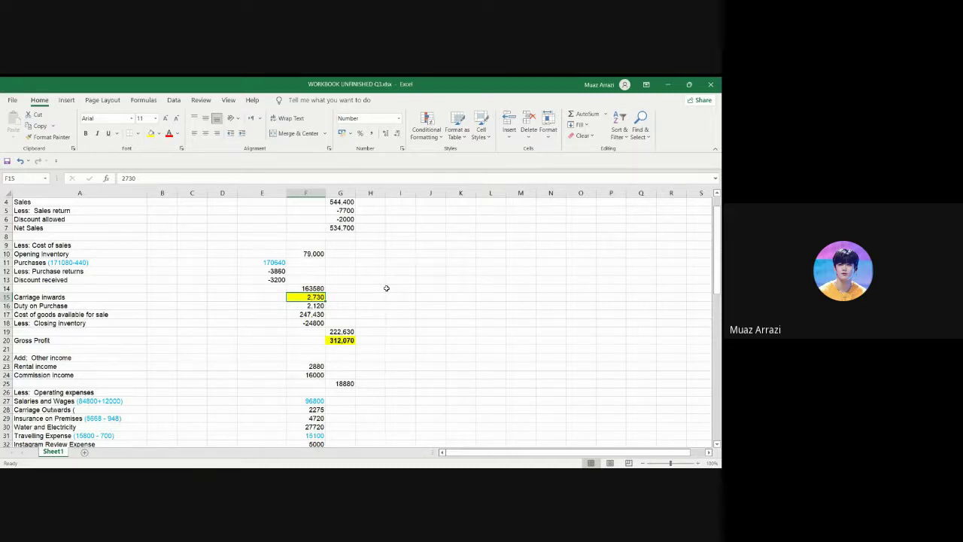
pyautogui.scroll(-3, 386, 288)
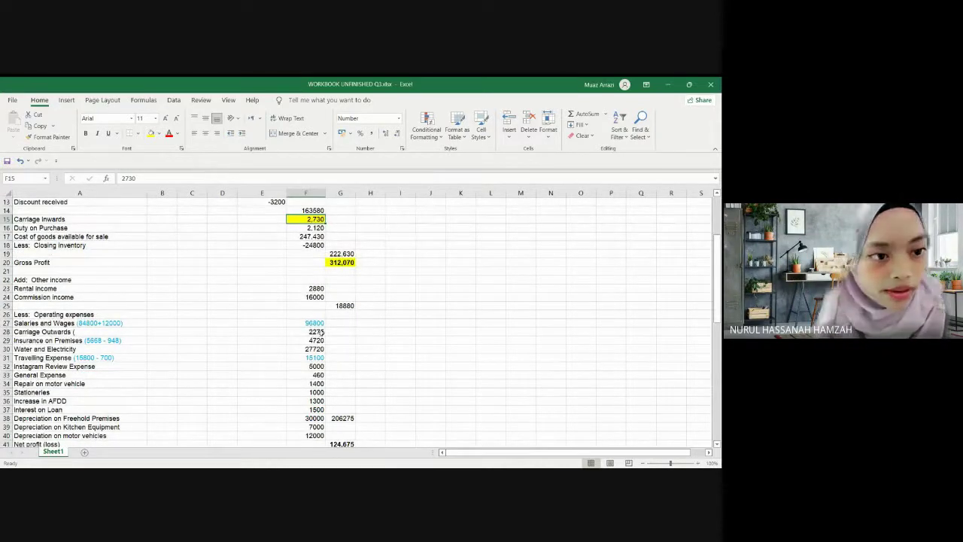
pyautogui.click(324, 332)
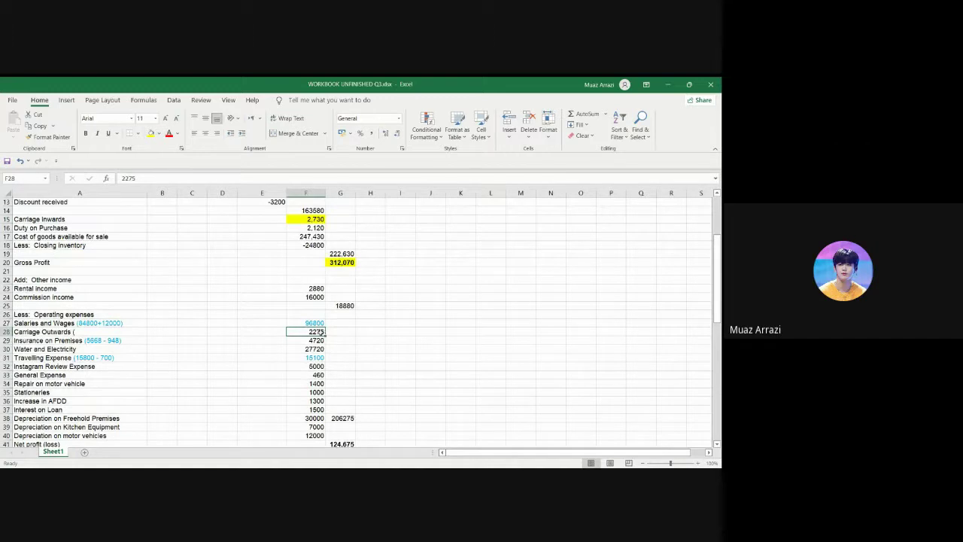
pyautogui.doubleClick(323, 332)
pyautogui.press('BackSpace')
pyautogui.press('BackSpace')
pyautogui.press('BackSpace')
pyautogui.press('BackSpace')
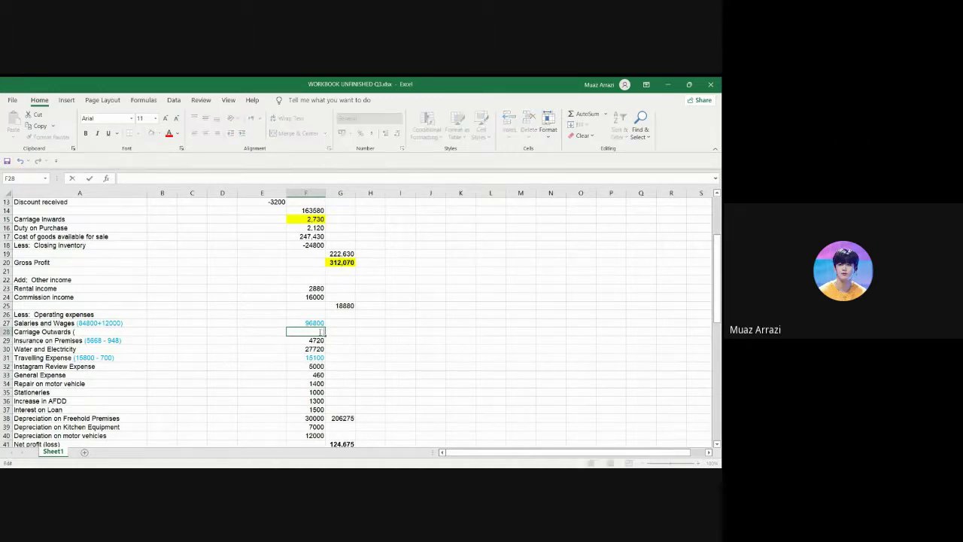
pyautogui.write('910')
pyautogui.click(402, 339)
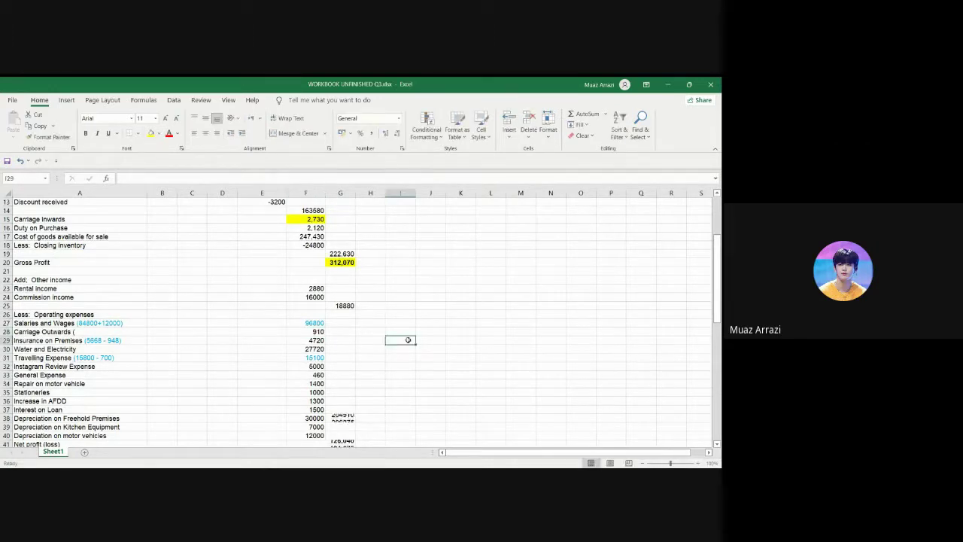
pyautogui.click(316, 333)
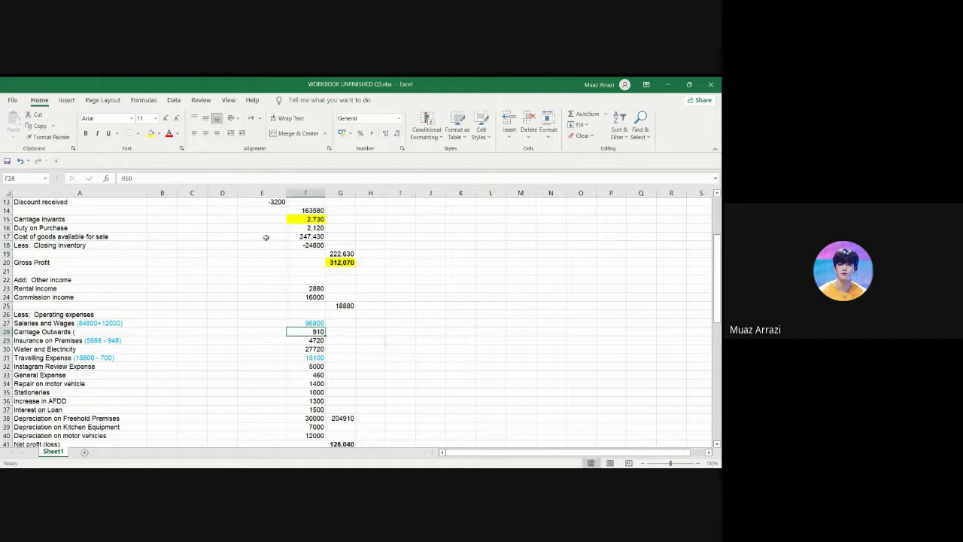
pyautogui.click(150, 134)
# - Correct the Insurance on Premises working in A29 to (5688 - 948) and set its amount in F29 to 4740
pyautogui.scroll(-2, 385, 329)
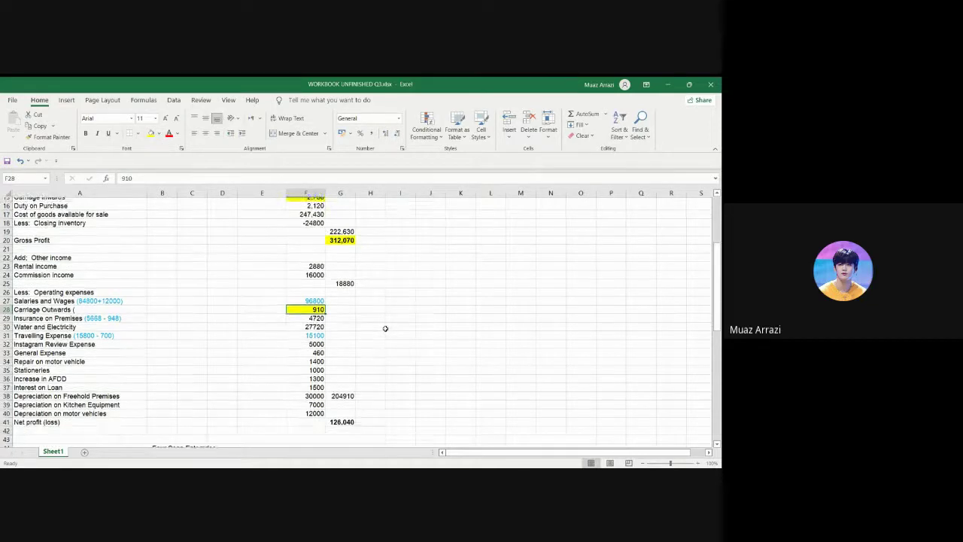
pyautogui.scroll(1, 385, 329)
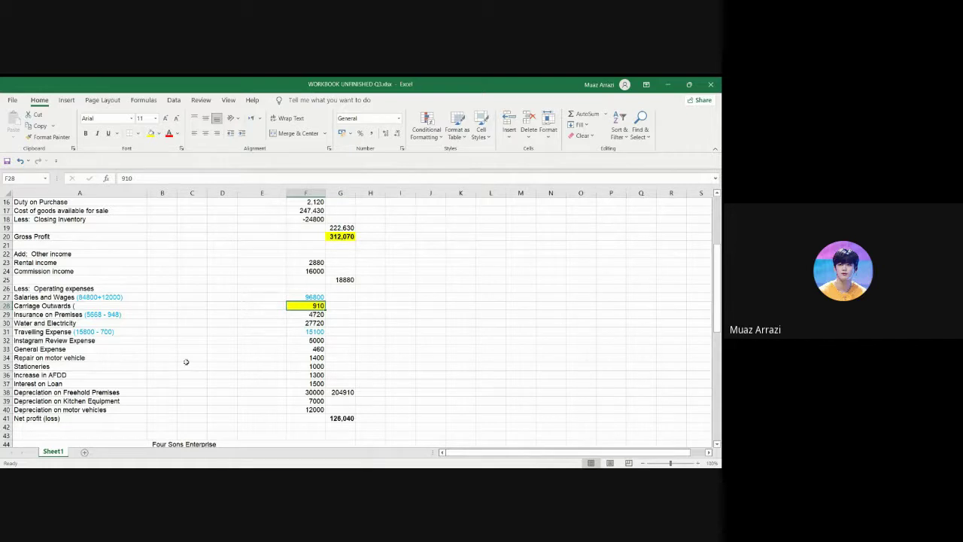
pyautogui.click(117, 316)
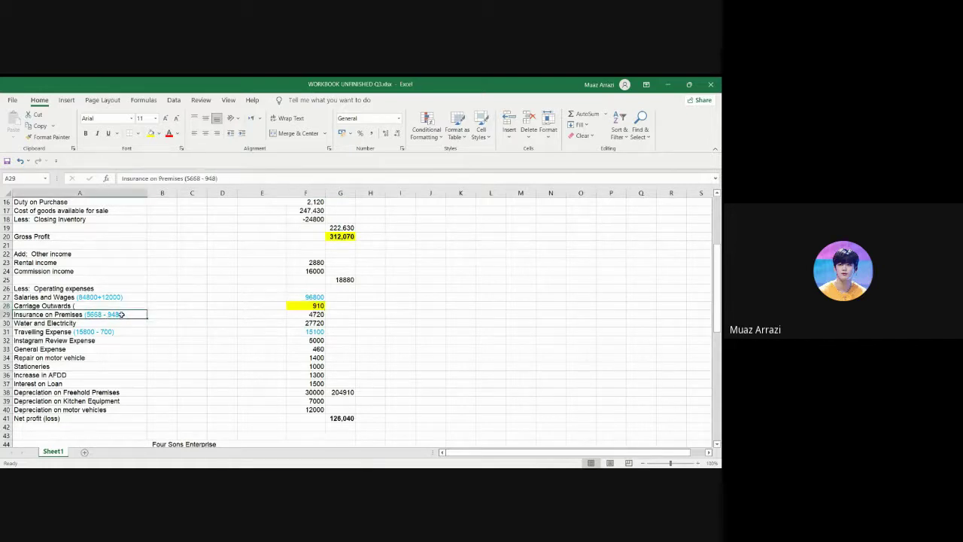
pyautogui.click(312, 316)
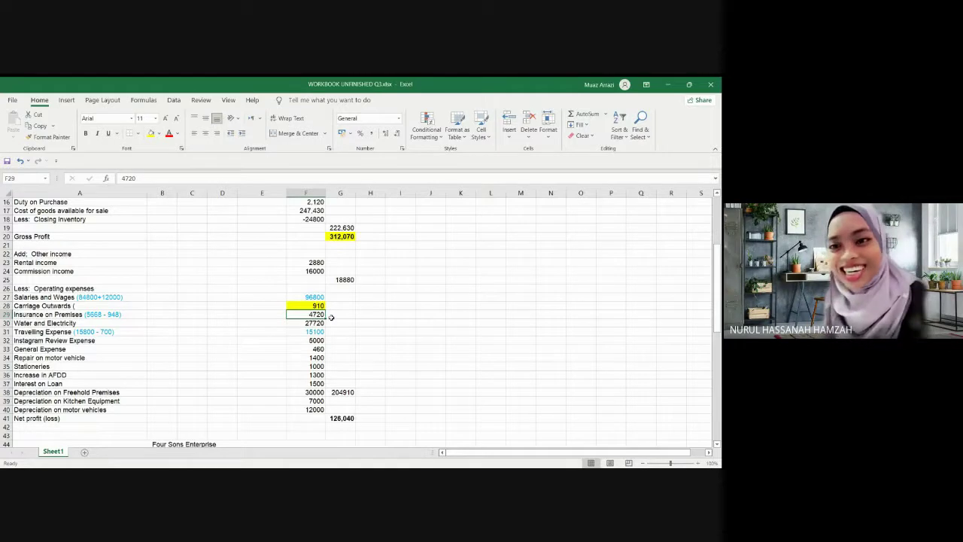
pyautogui.click(96, 317)
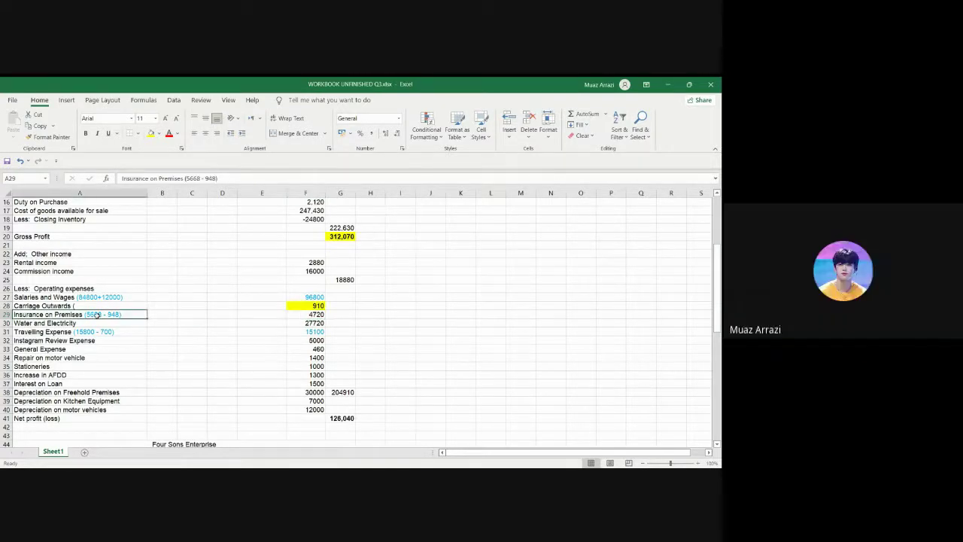
pyautogui.click(319, 306)
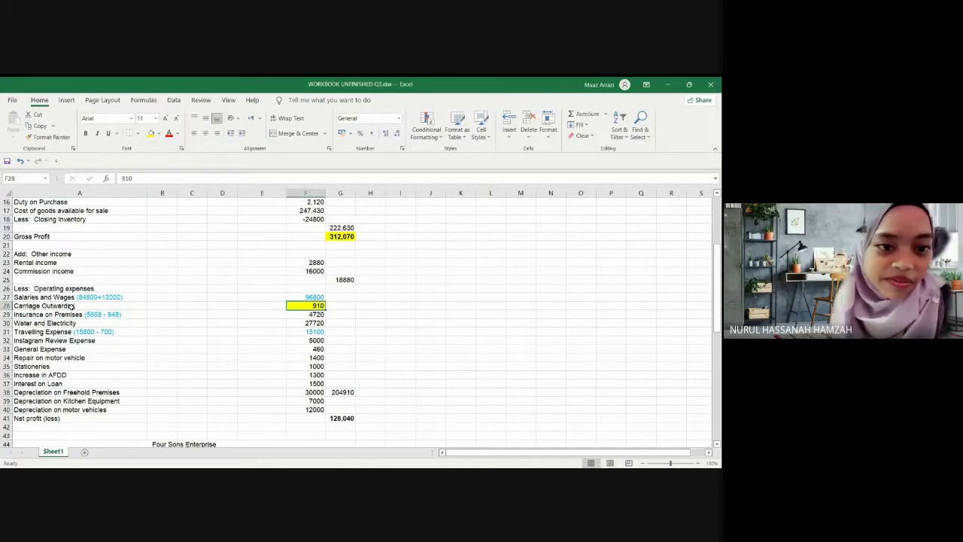
pyautogui.doubleClick(96, 315)
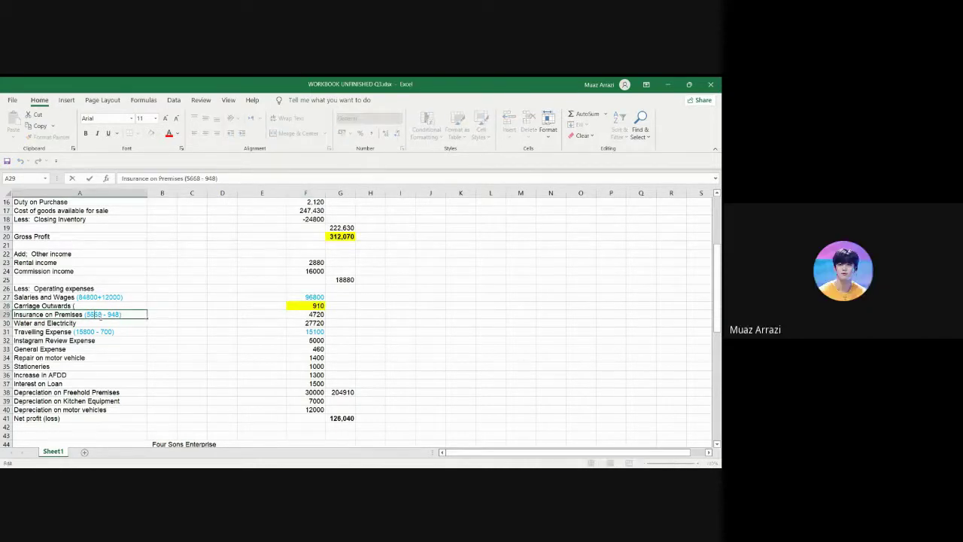
pyautogui.write('8')
pyautogui.click(315, 315)
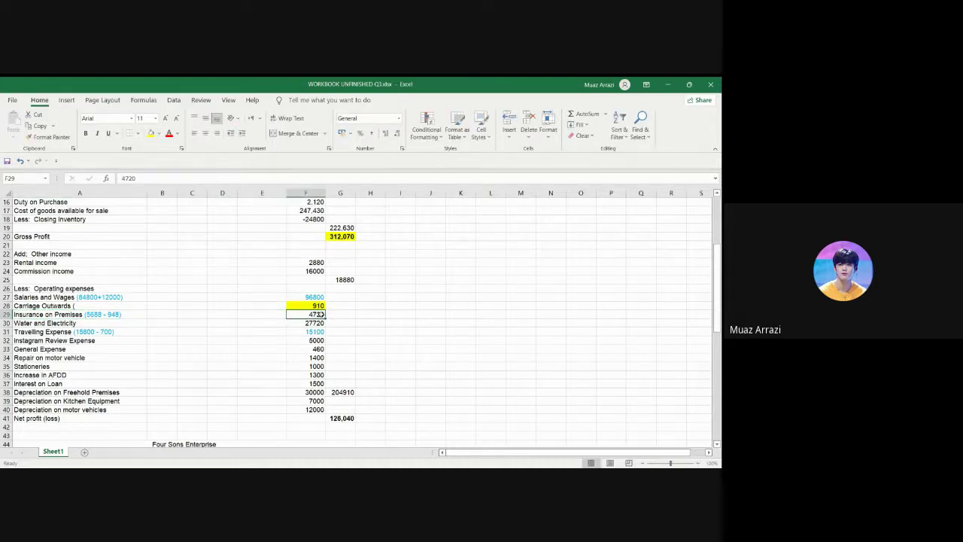
pyautogui.doubleClick(322, 314)
pyautogui.press('BackSpace')
pyautogui.press('BackSpace')
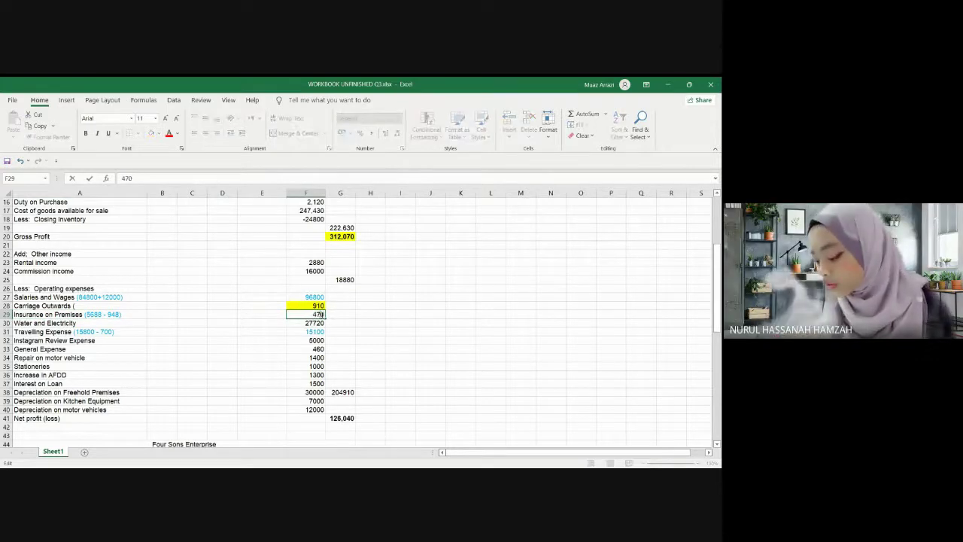
pyautogui.write('40')
pyautogui.press('Return')
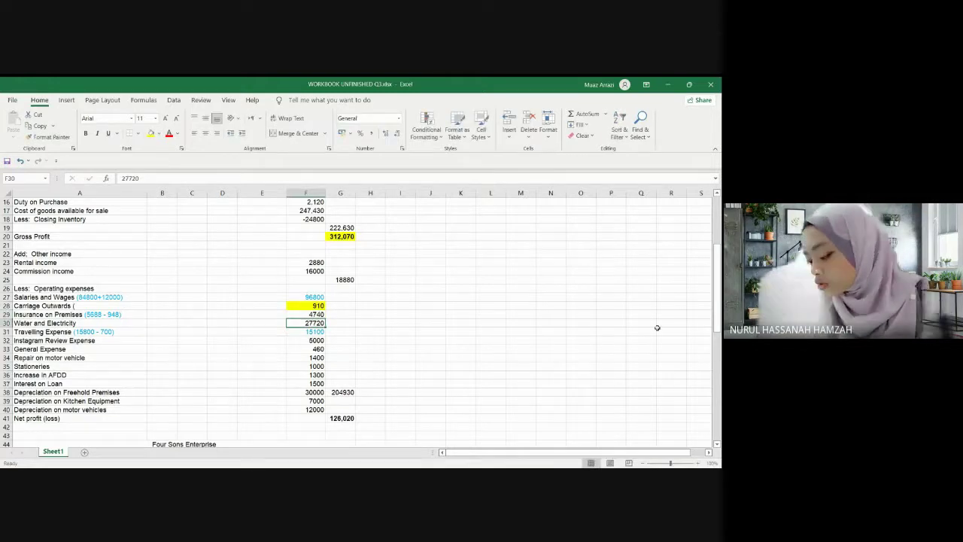
# - Close the Q3 workbook without saving the changes
pyautogui.moveTo(717, 293); pyautogui.dragTo(717, 354)
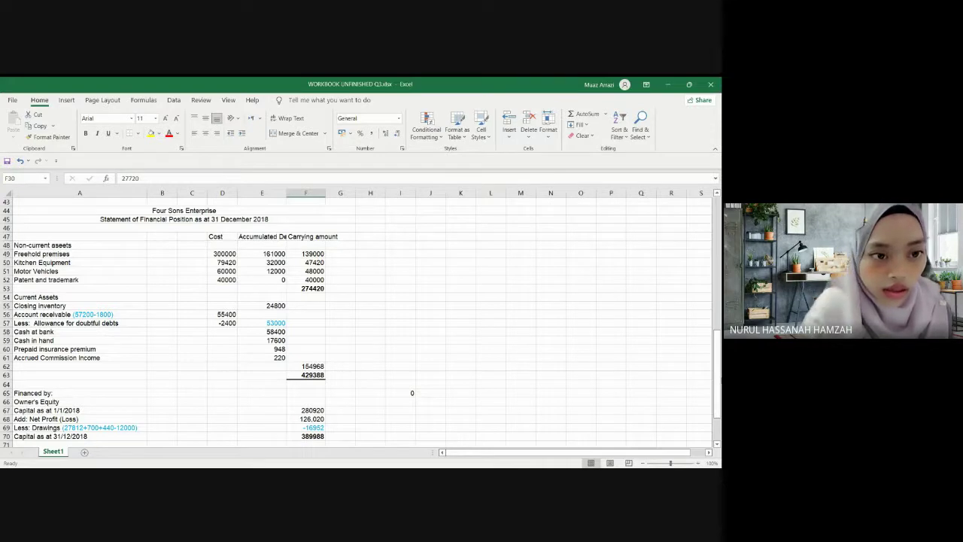
pyautogui.moveTo(717, 339); pyautogui.dragTo(718, 352)
pyautogui.moveTo(720, 386); pyautogui.dragTo(719, 386)
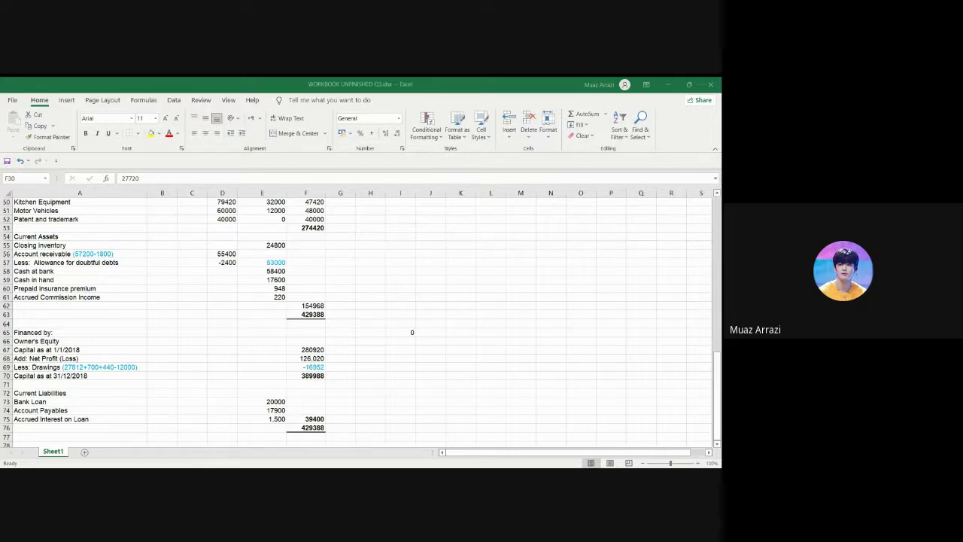
pyautogui.hotkey('alt', 'F4')
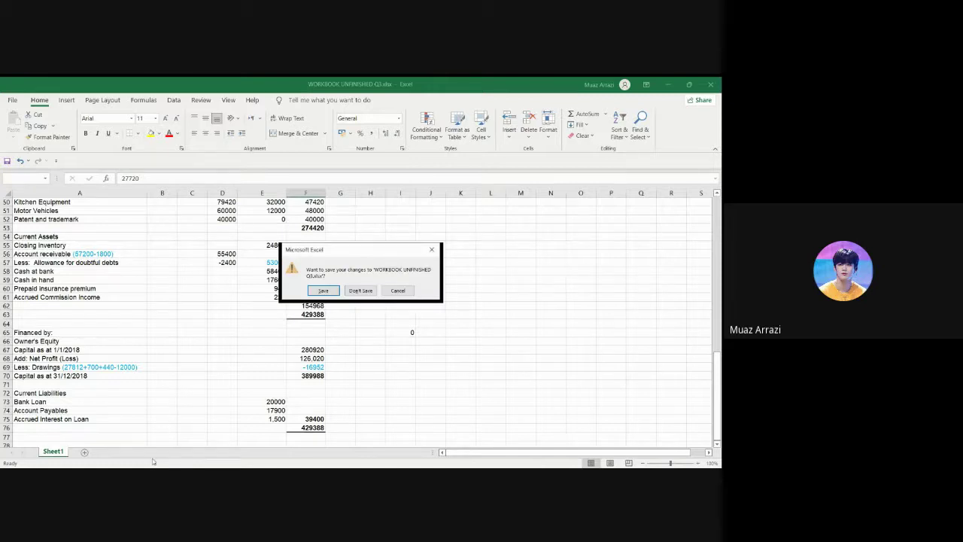
pyautogui.click(361, 291)
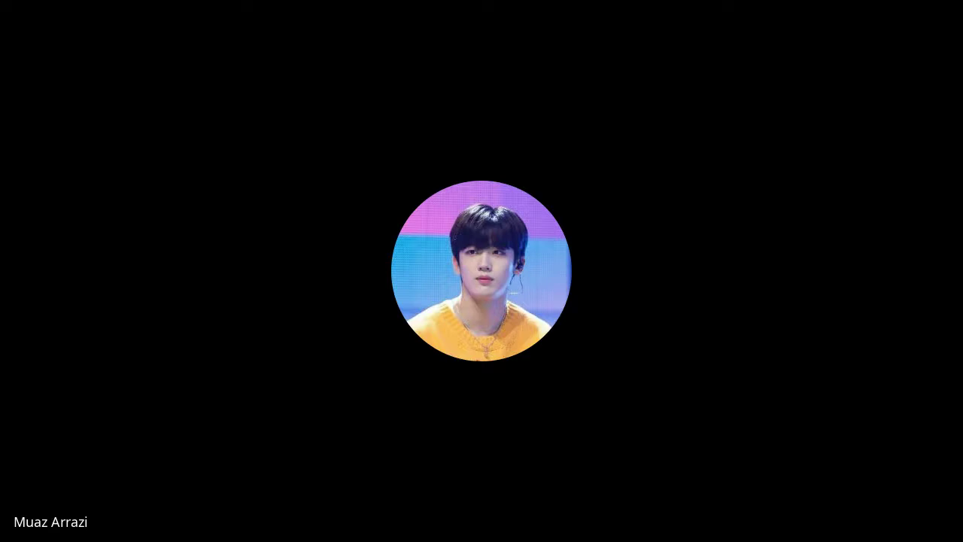
# - Set the Increase in AFDD amount in cell F38 of the Q4 workbook to 467 and highlight the cell in yellow
pyautogui.scroll(-12, 320, 334)
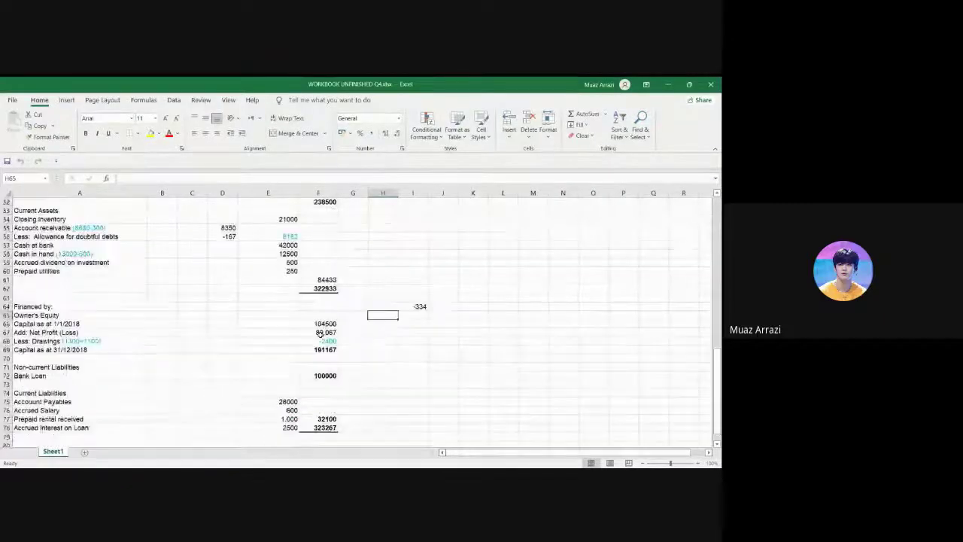
pyautogui.scroll(20, 320, 334)
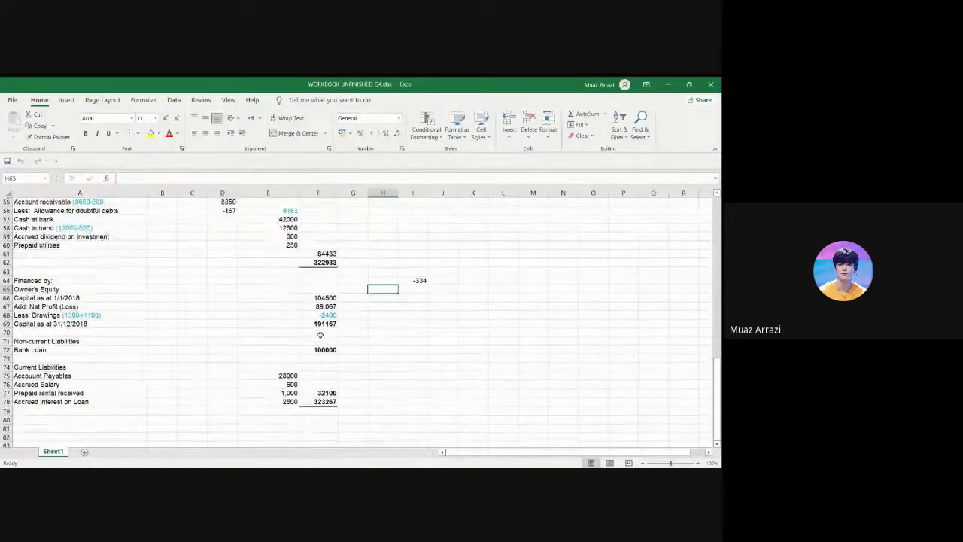
pyautogui.scroll(1, 319, 334)
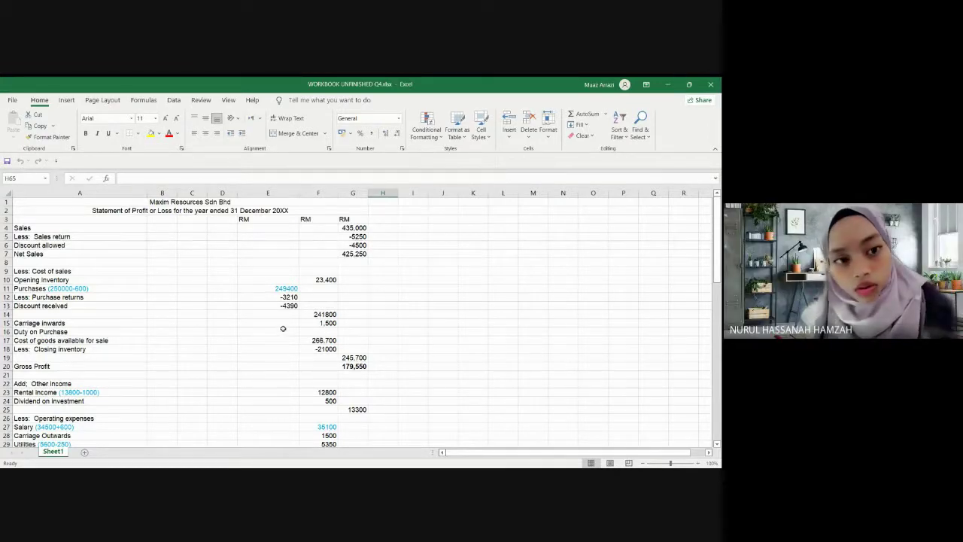
pyautogui.moveTo(717, 239); pyautogui.dragTo(720, 286)
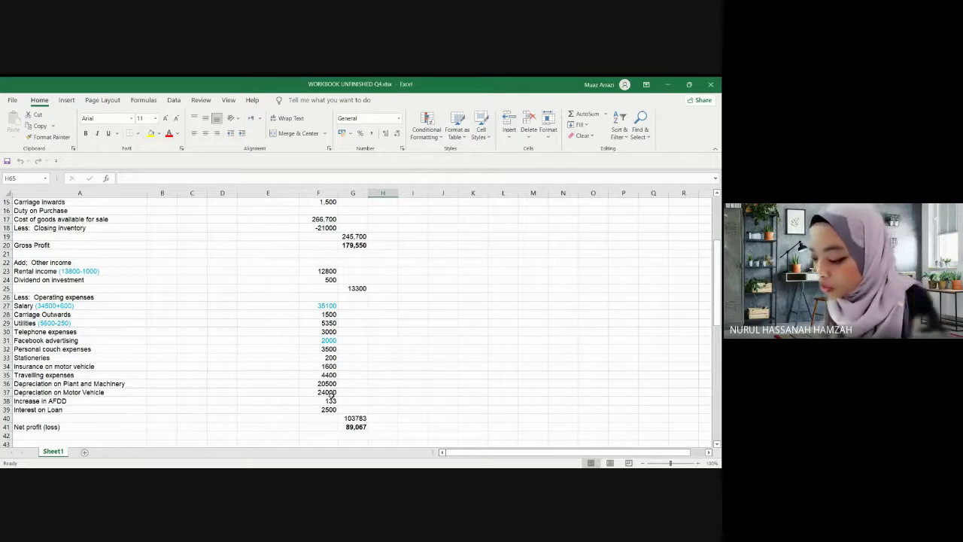
pyautogui.click(324, 400)
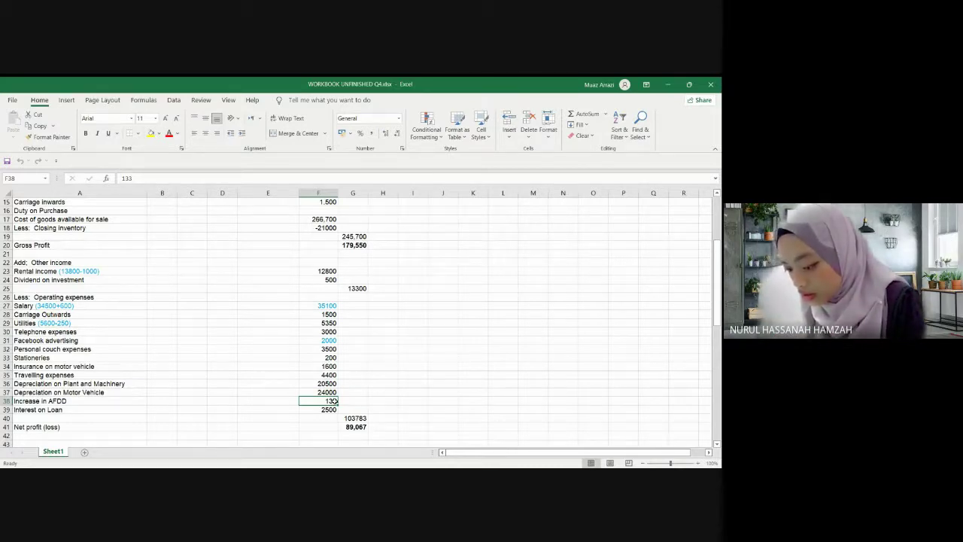
pyautogui.doubleClick(335, 401)
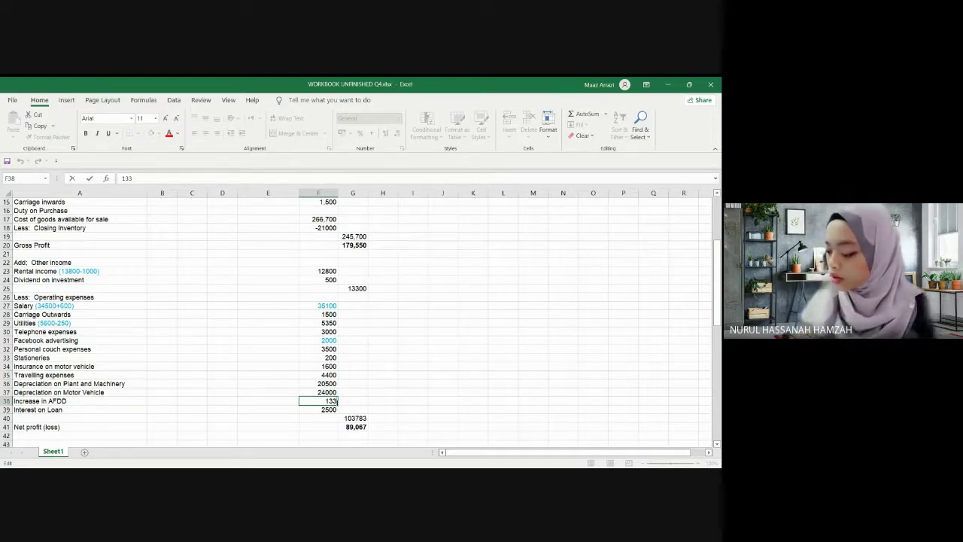
pyautogui.press('BackSpace')
pyautogui.press('BackSpace')
pyautogui.press('BackSpace')
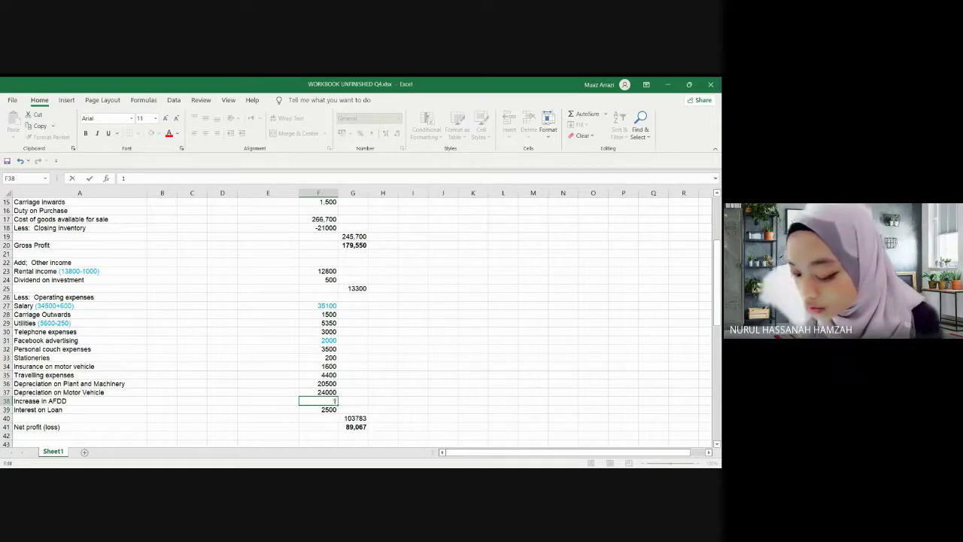
pyautogui.write('1')
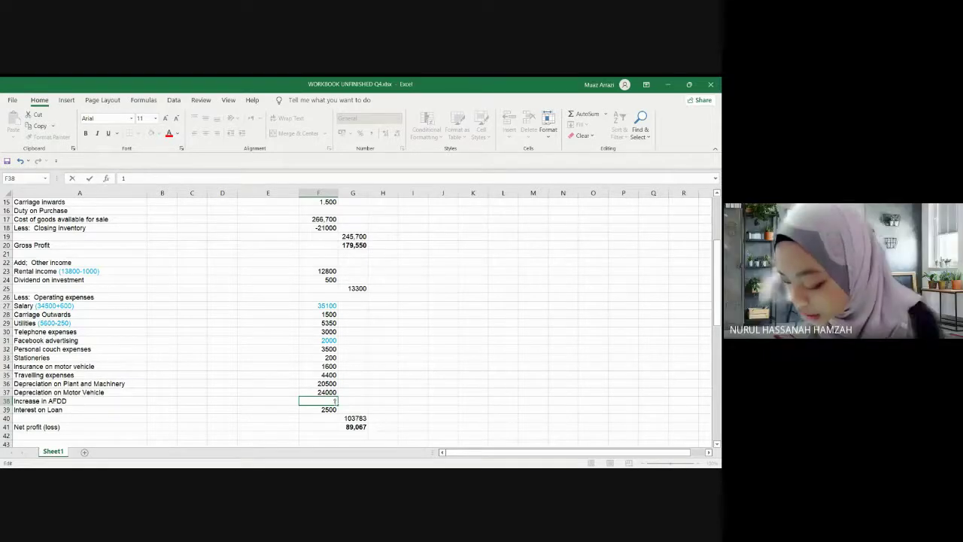
pyautogui.write('67')
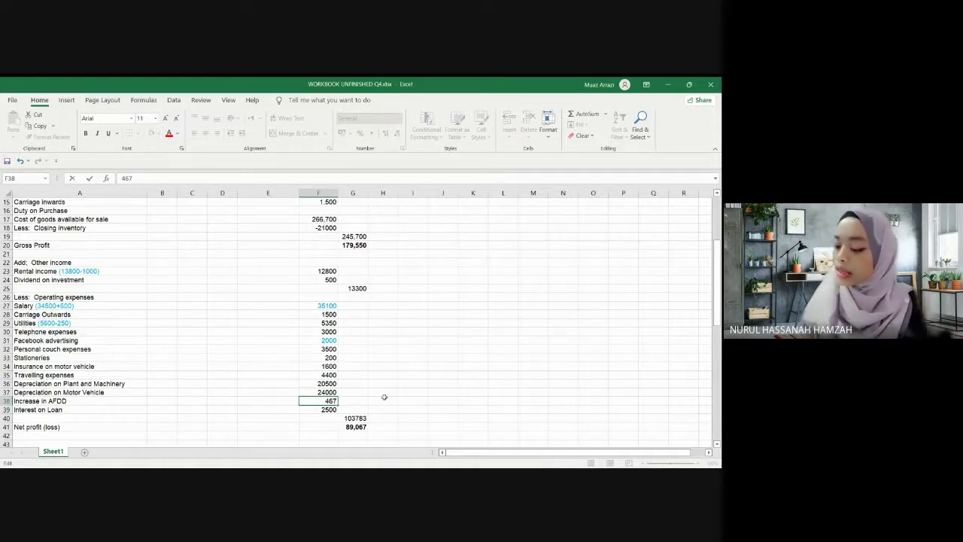
pyautogui.press('Return')
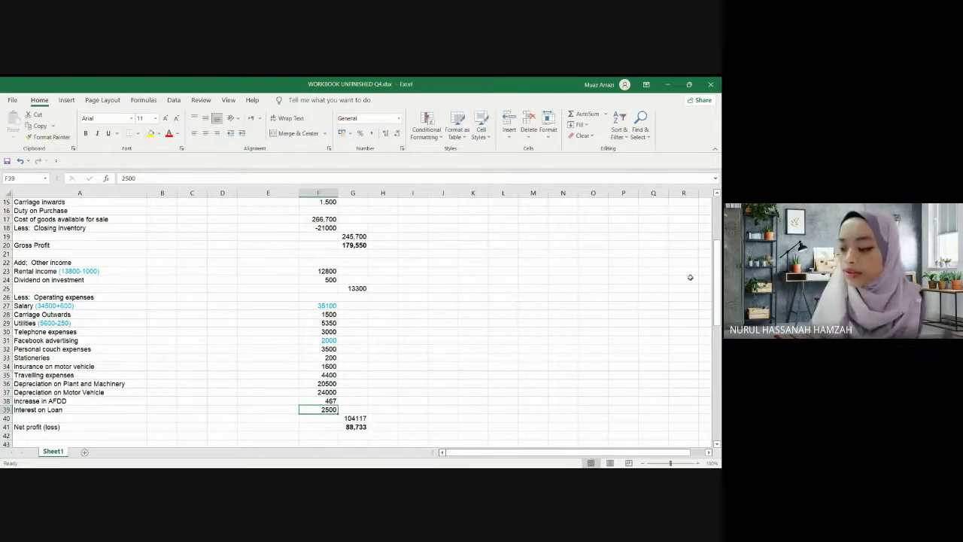
pyautogui.click(324, 401)
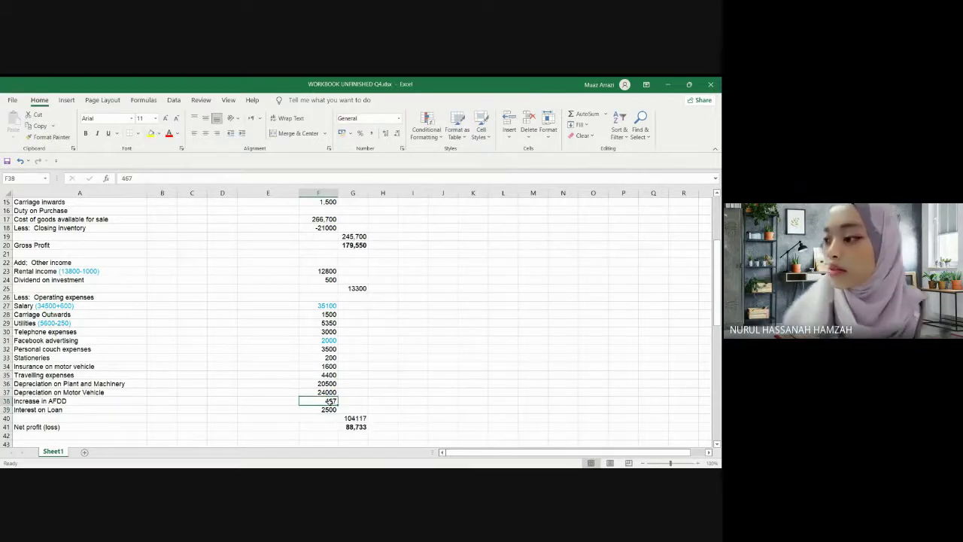
pyautogui.click(150, 133)
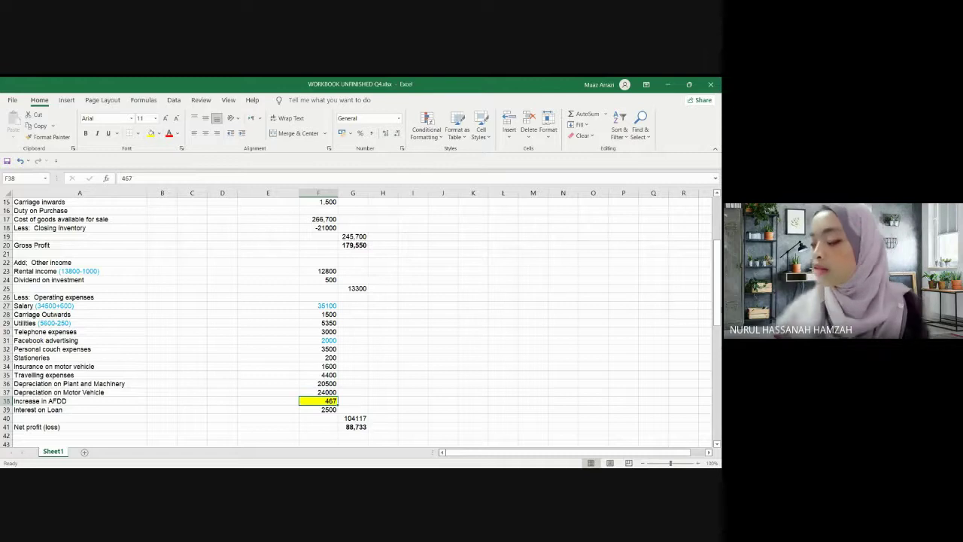
# - Check whether total assets agree with total equity and liabilities in the Q4 Statement of Financial Position
pyautogui.moveTo(718, 289); pyautogui.dragTo(718, 375)
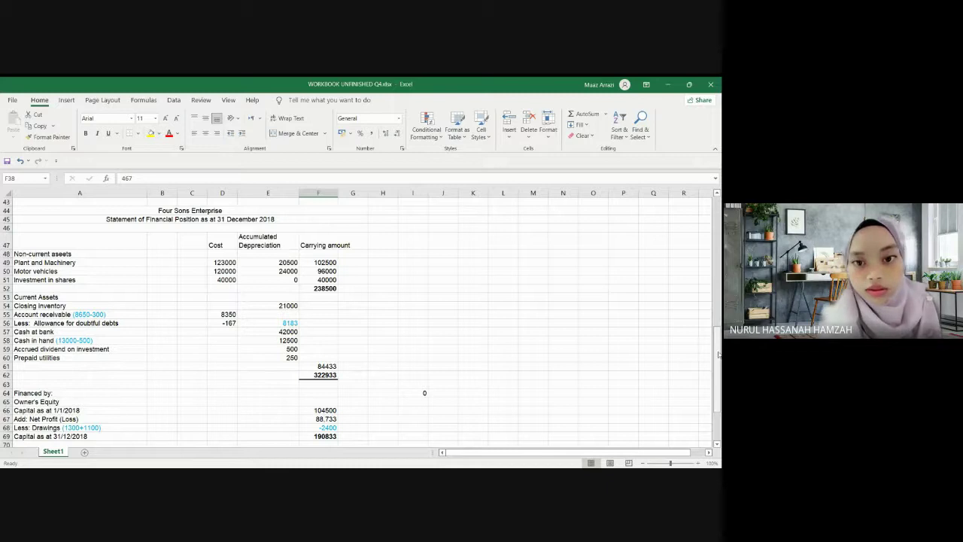
pyautogui.moveTo(718, 354); pyautogui.dragTo(719, 364)
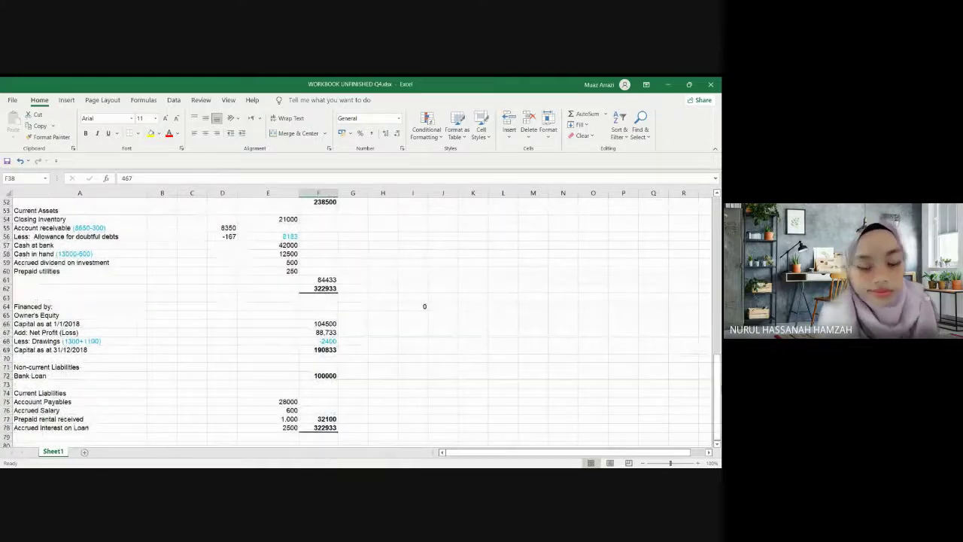